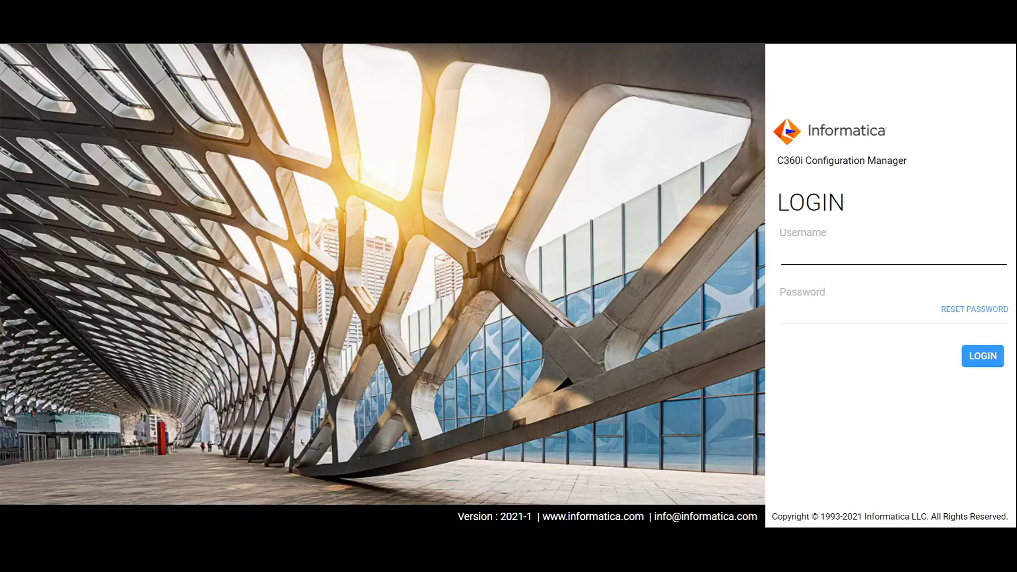
Log in to the C360i Configuration Manager as superadmin with the account password
text(superadmin)
key(Tab)
text(********)
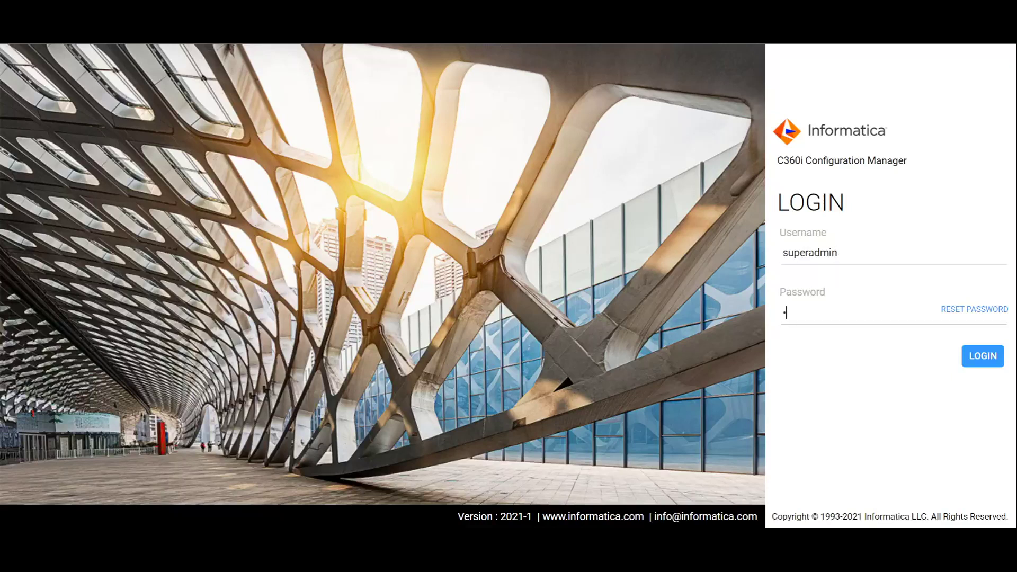
text(****)
key(Return)
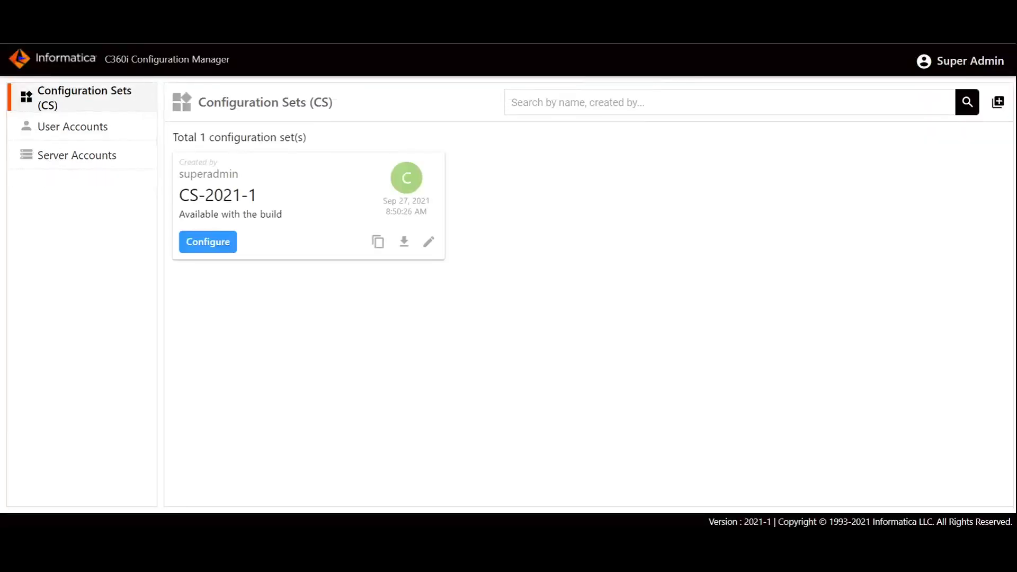
In configuration set CS-2021-1, set the batch Input File Format to csv in the Ingestion section of Other Configurations and save
click(208, 245)
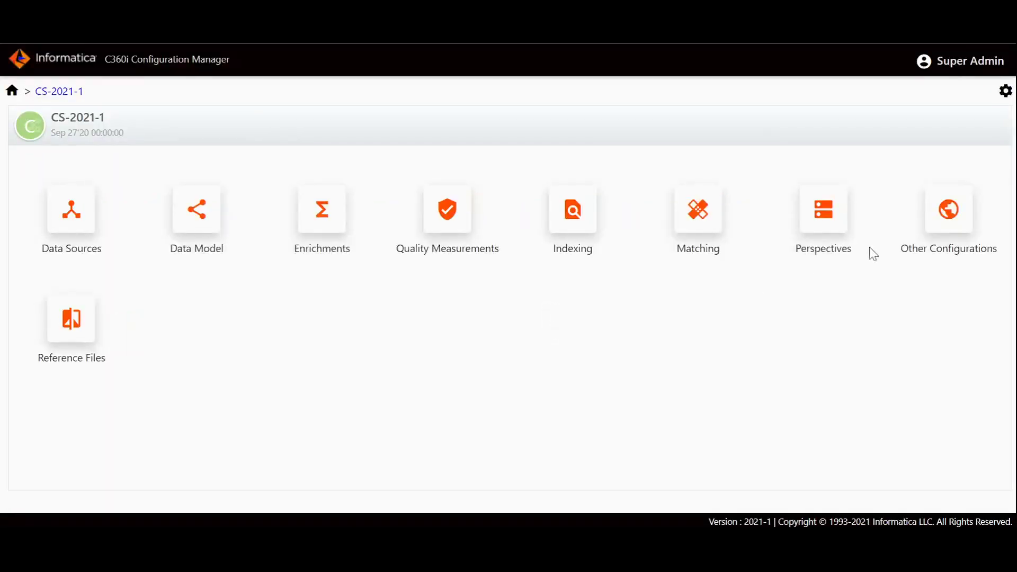
click(937, 226)
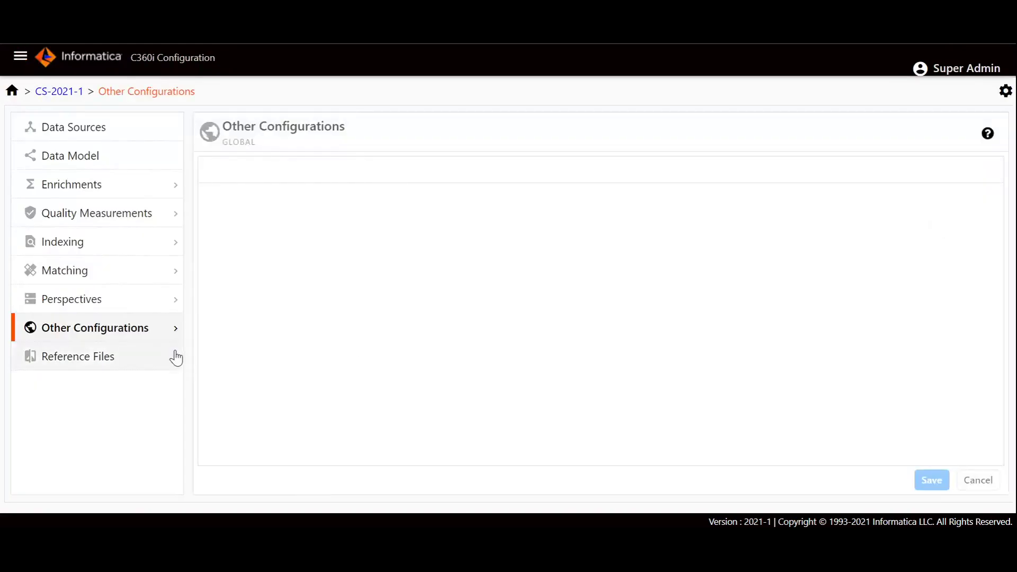
click(175, 330)
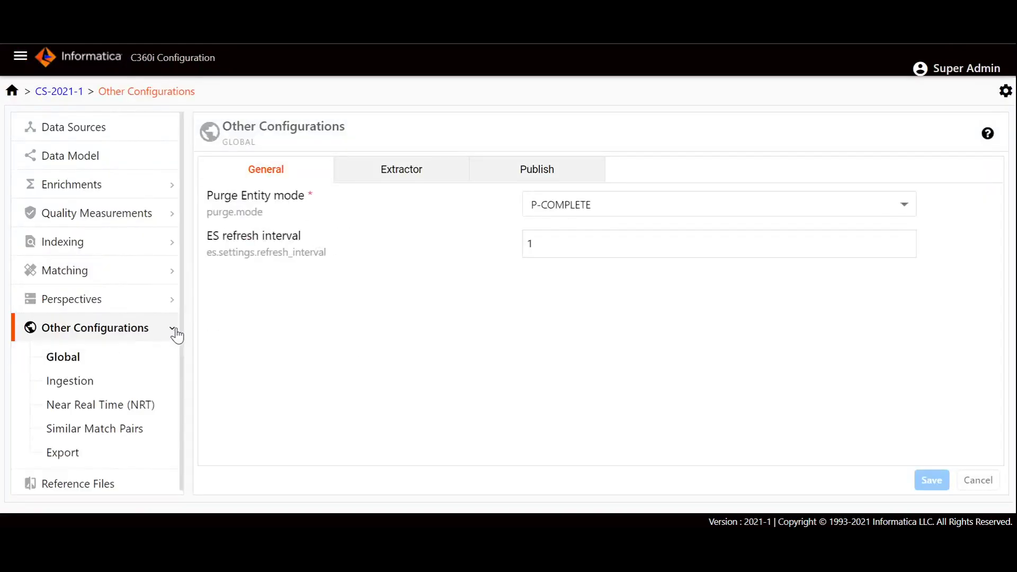
click(86, 387)
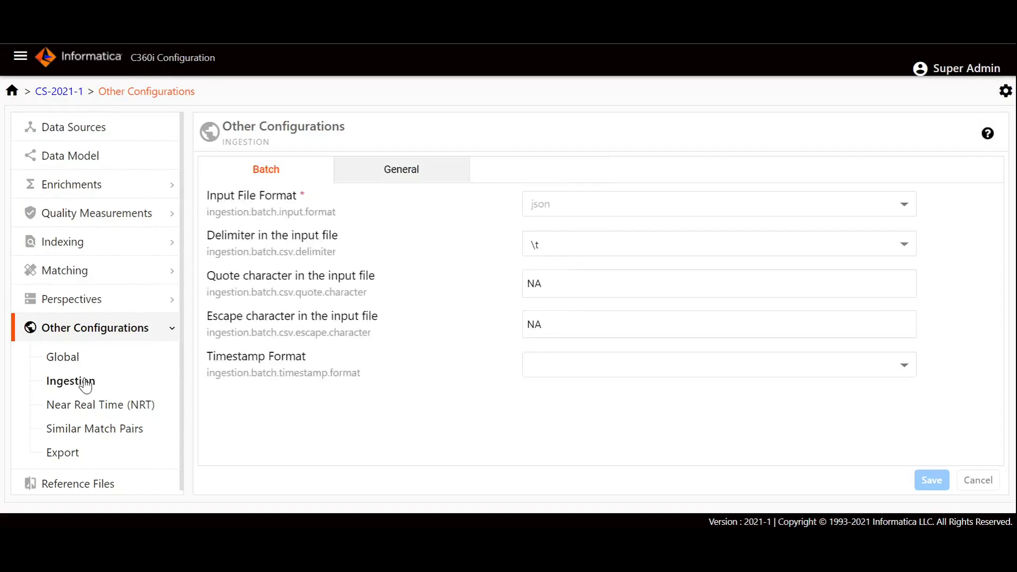
click(604, 210)
click(579, 294)
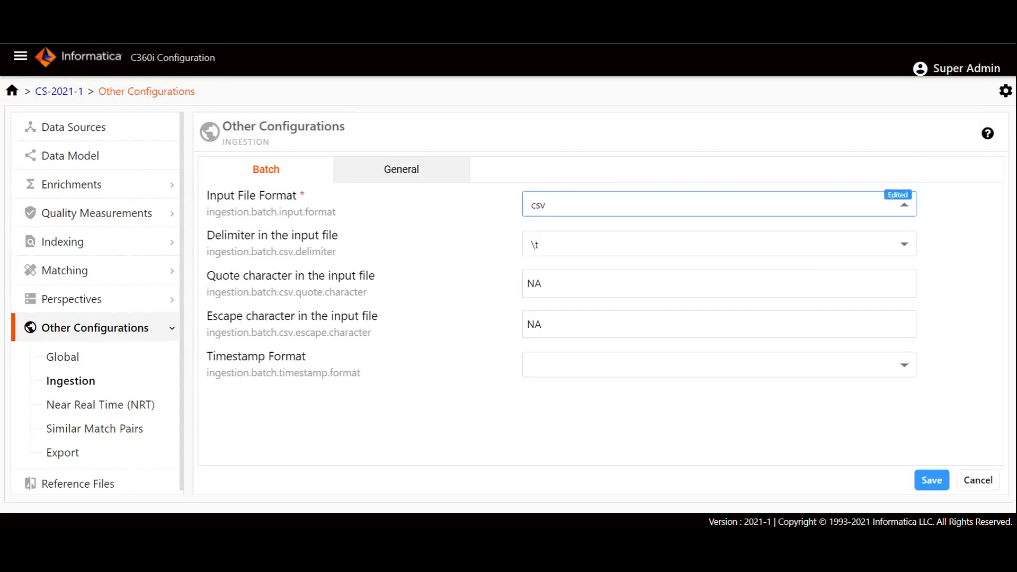
click(934, 482)
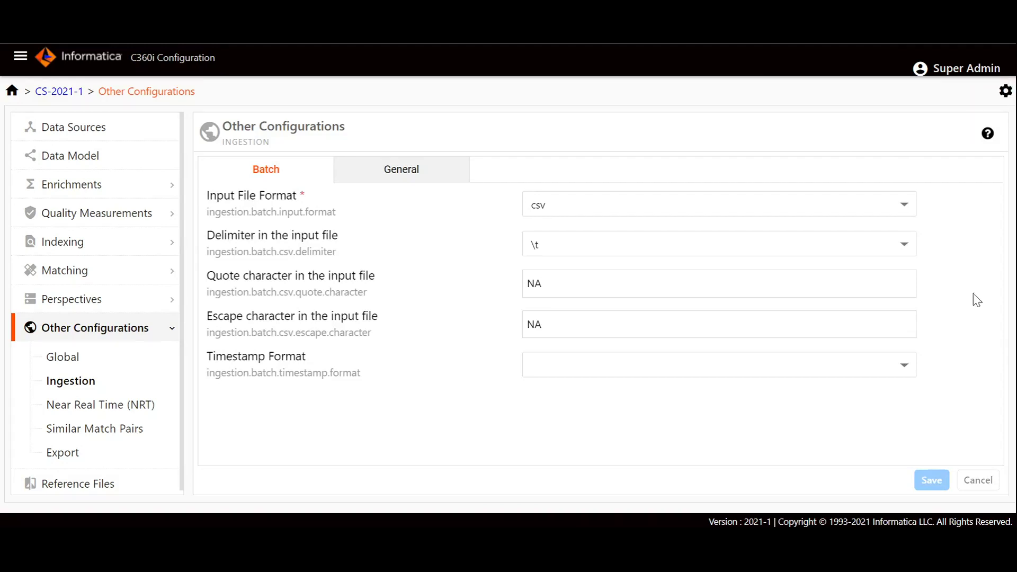
Deploy the CS-2021-1 configuration set to Batch Processing
click(1003, 98)
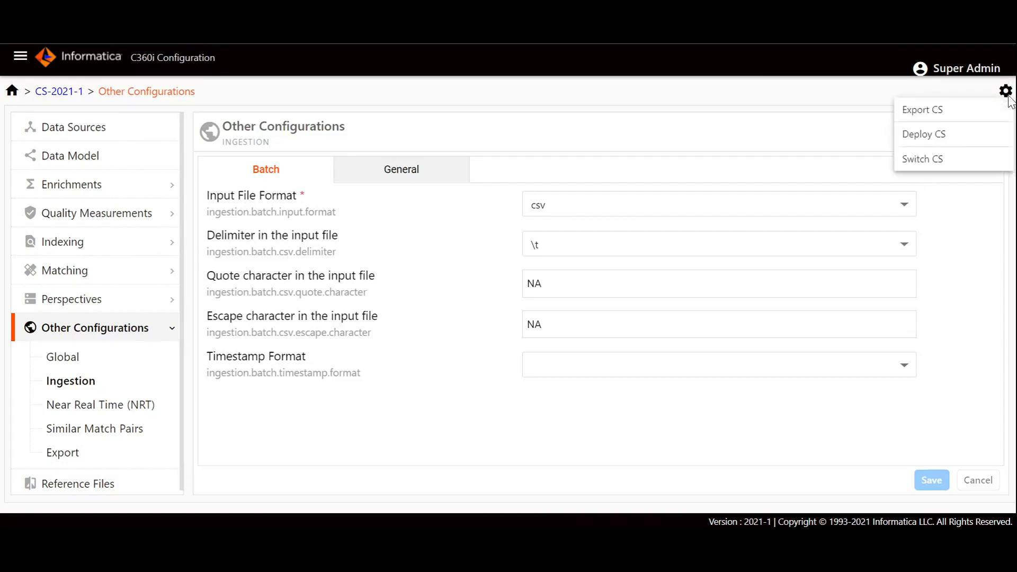
click(945, 139)
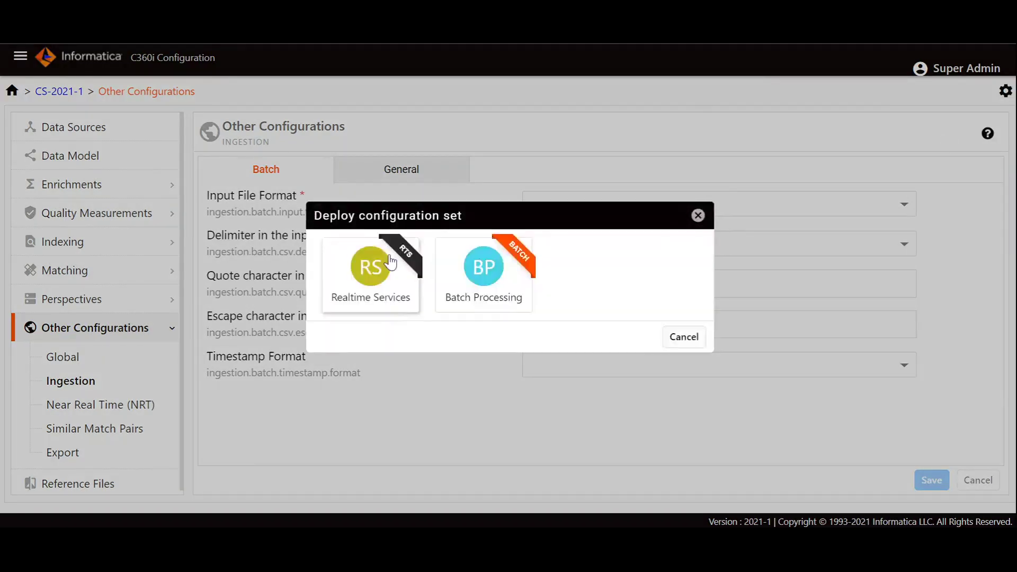
click(491, 269)
click(635, 284)
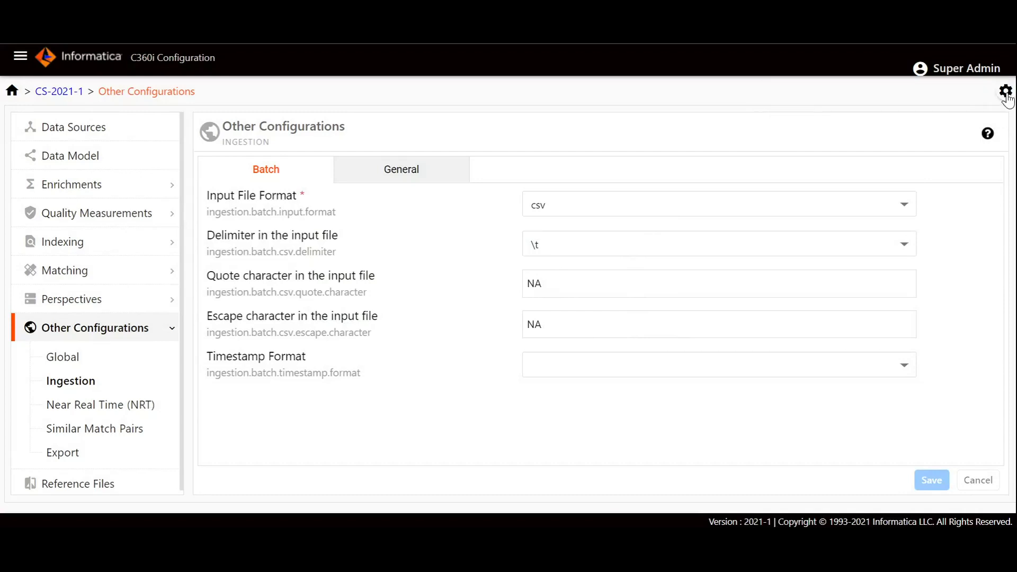
Deploy the configuration set to Realtime Services and log out of the Configuration Manager
click(1005, 92)
click(952, 142)
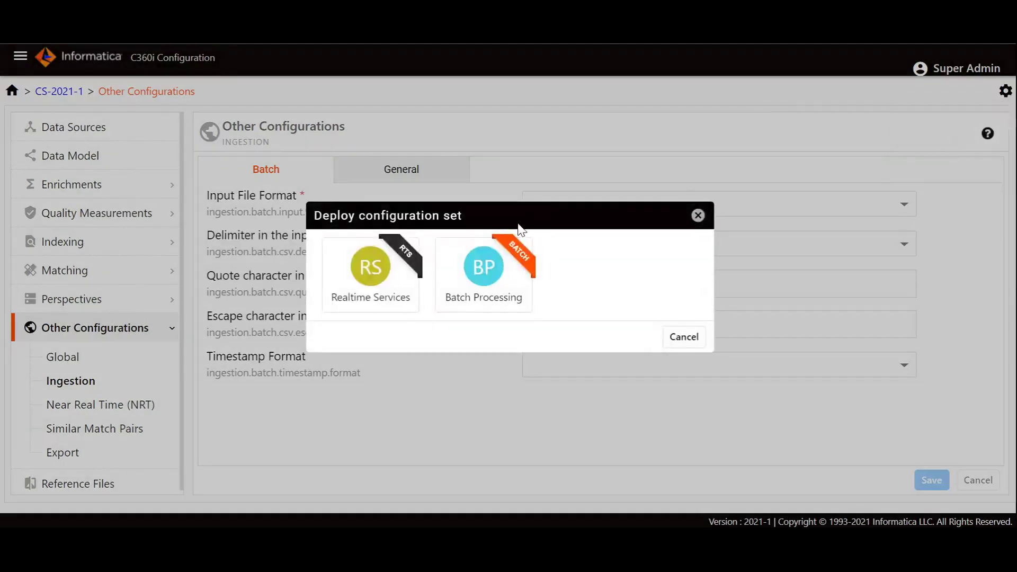
click(345, 291)
click(630, 280)
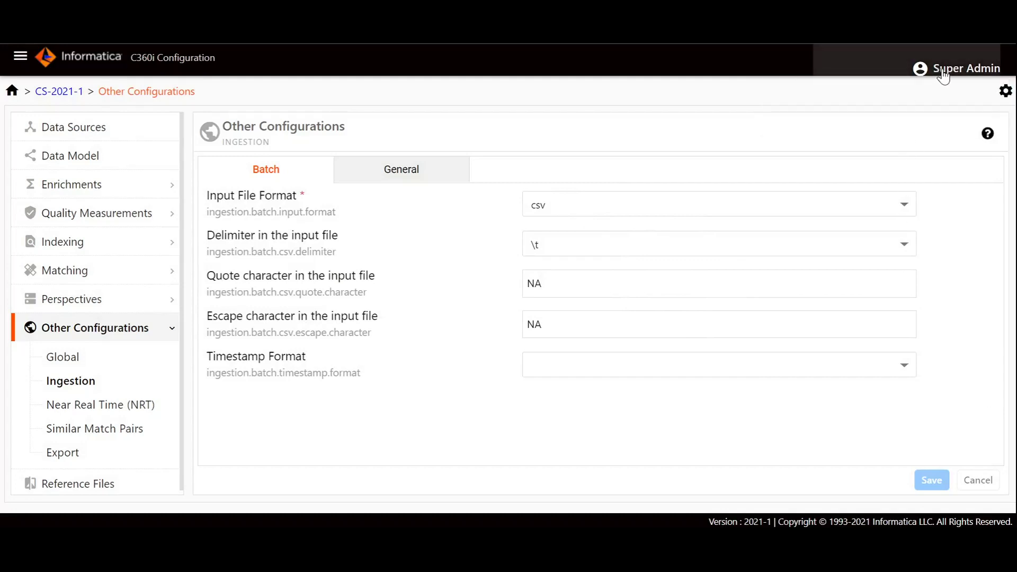
click(919, 69)
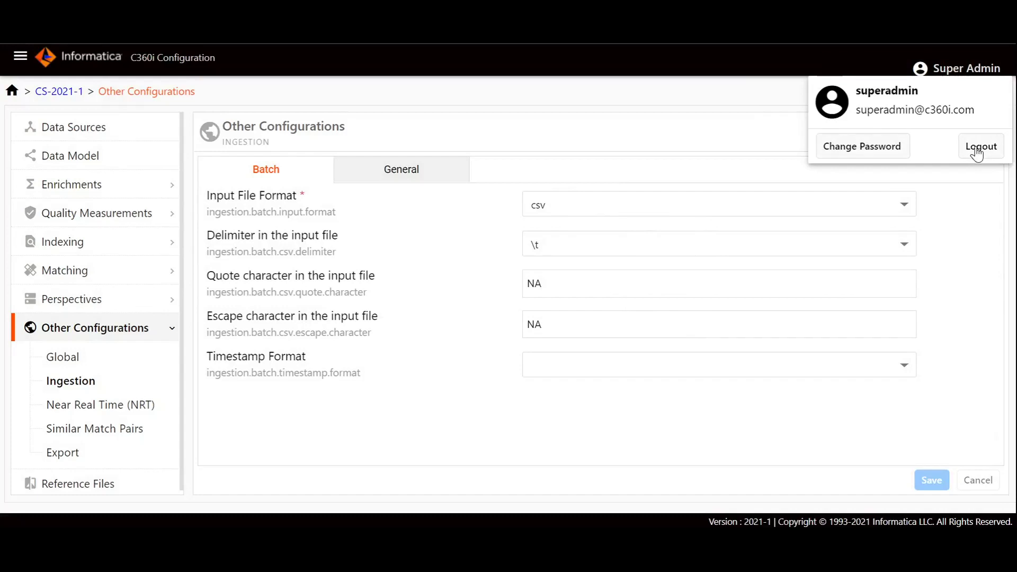
click(976, 152)
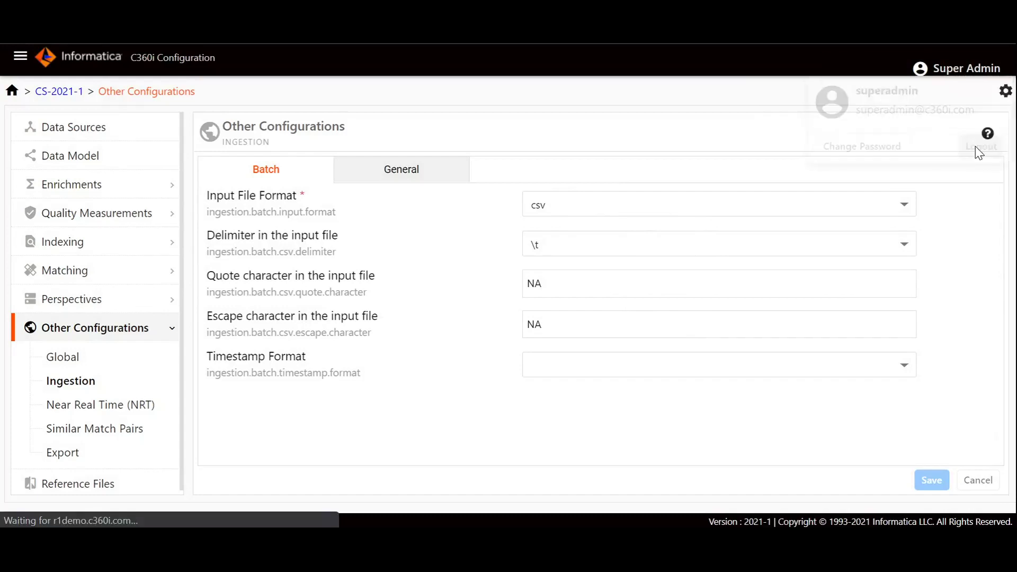
Copy the hadoop fs -put command for EmailSample.csv from the text notes and run it in the MobaXterm terminal
key(alt+Tab)
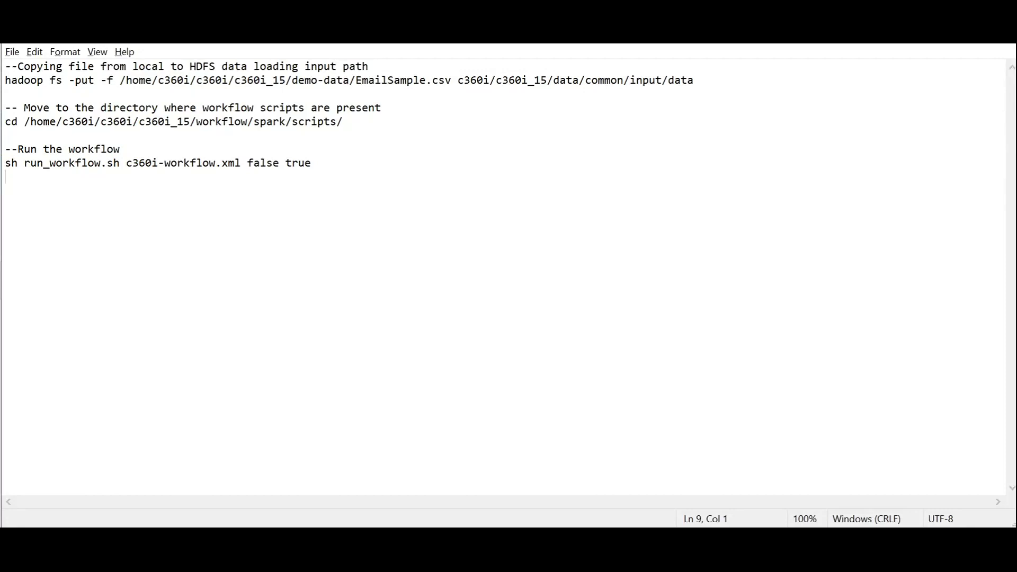
drag(354, 80, 451, 80)
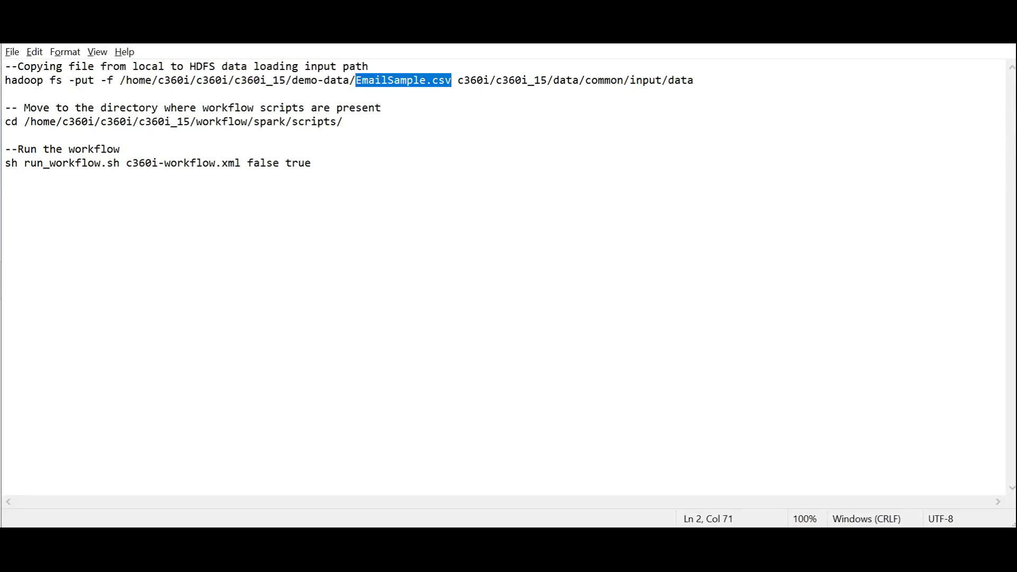
drag(6, 80, 694, 80)
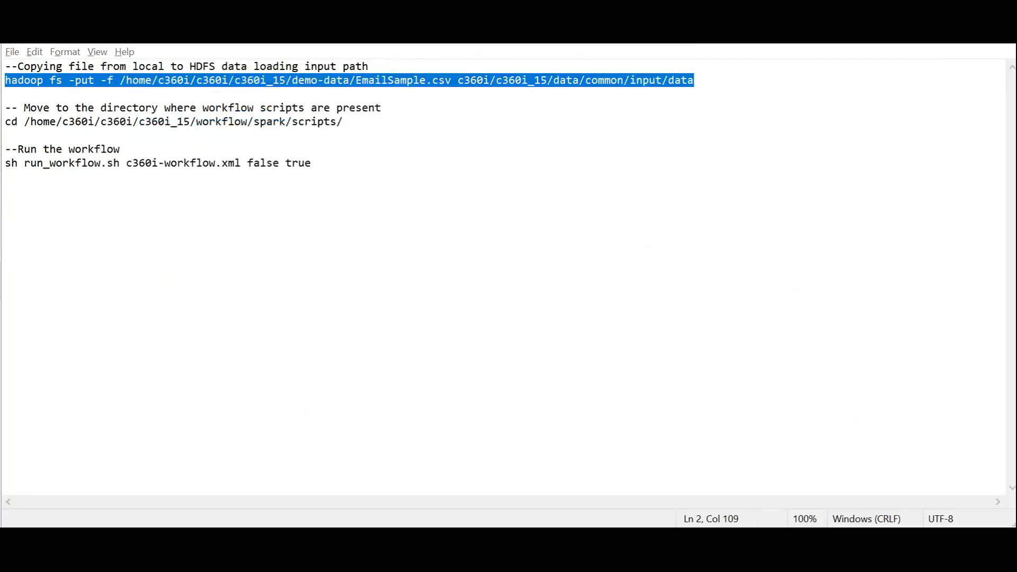
key(alt+Tab)
right_click(297, 199)
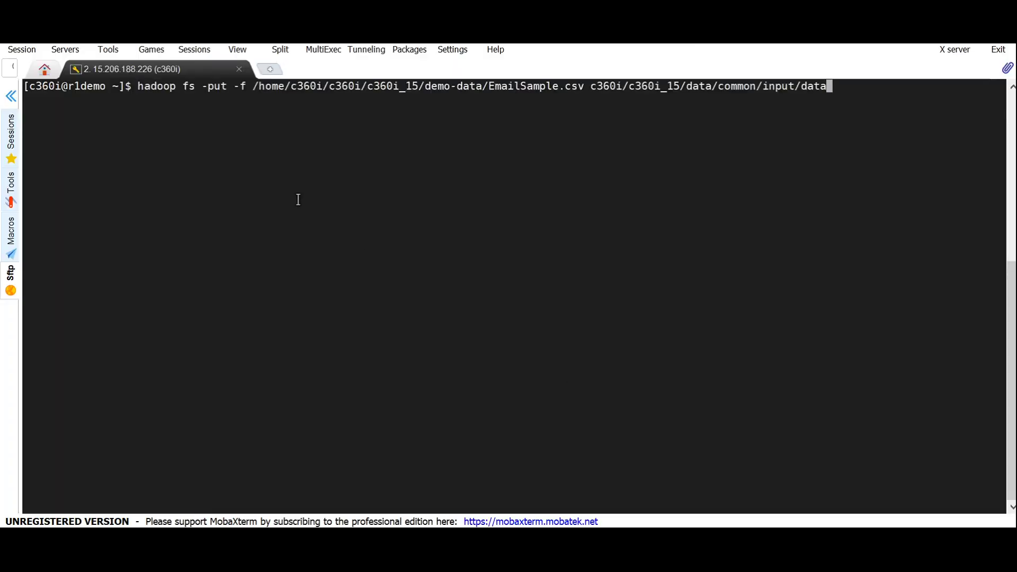
key(Return)
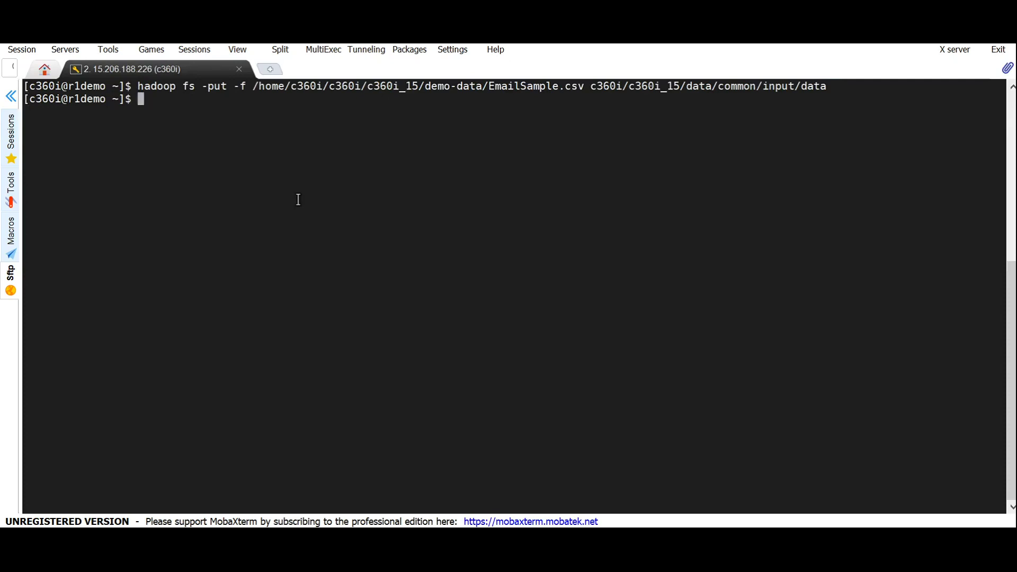
List the HDFS directory c360i/c360i_15/data/common/input/data with hadoop fs -ls to check for EmailSample.csv
double_click(622, 91)
key(ctrl+c)
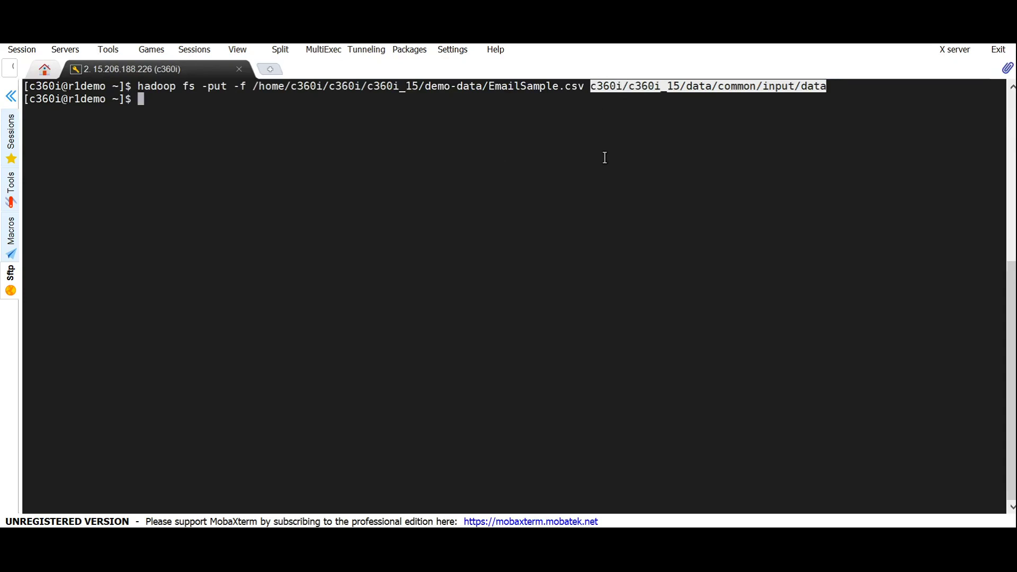
text(hadoop fs -ls)
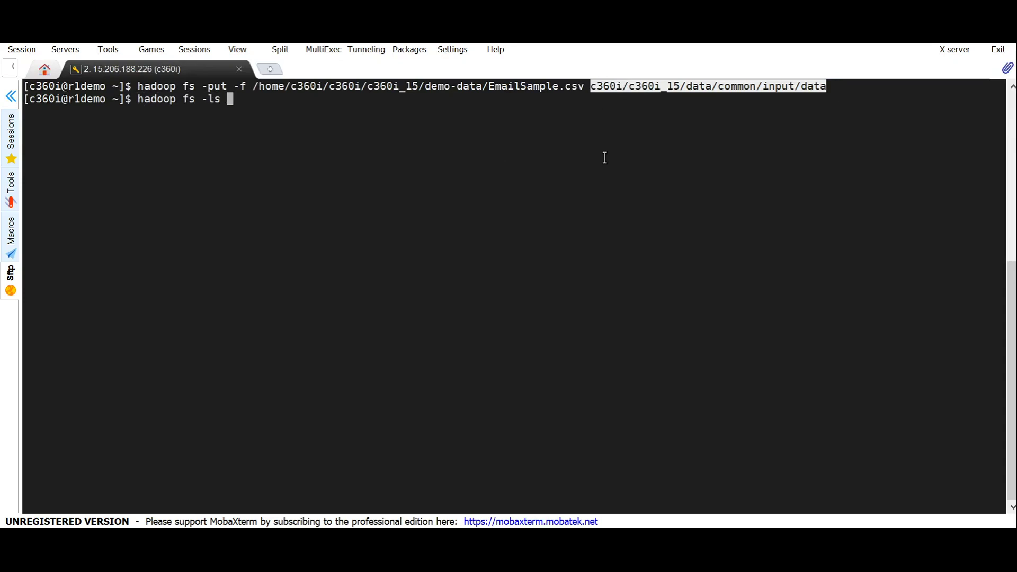
right_click(605, 158)
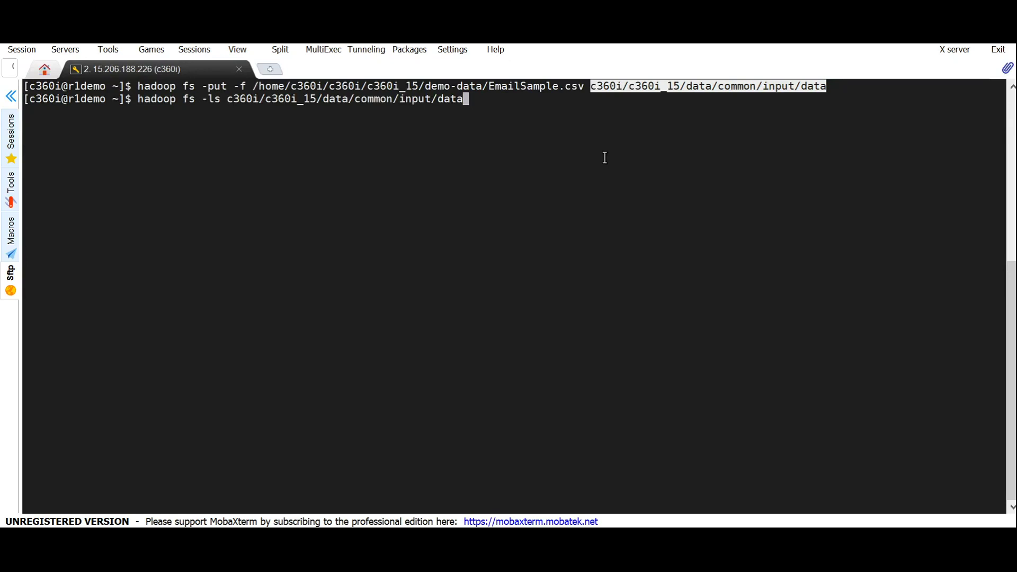
key(Return)
double_click(685, 125)
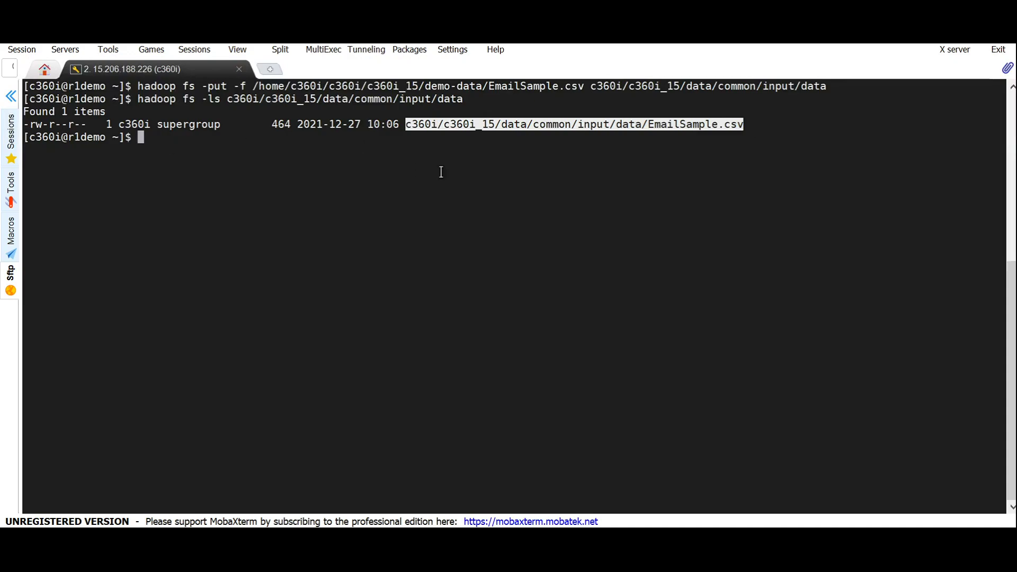
Copy the cd command from the notes and change the terminal directory to /home/c360i/c360i/c360i_15/workflow/spark/scripts/
key(alt+Tab)
key(alt+Tab)
drag(343, 121, 6, 121)
key(ctrl+c)
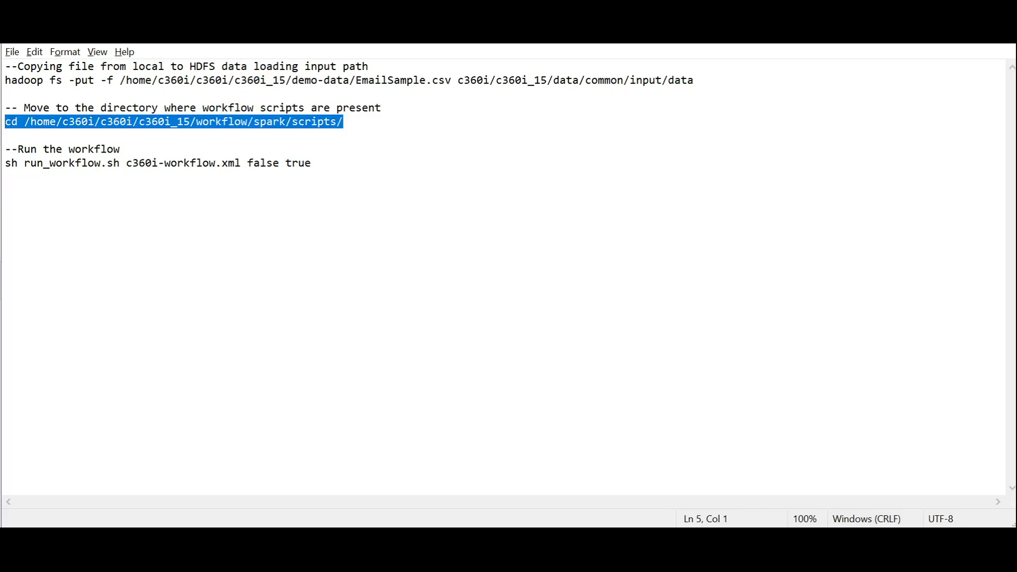
key(alt+Tab)
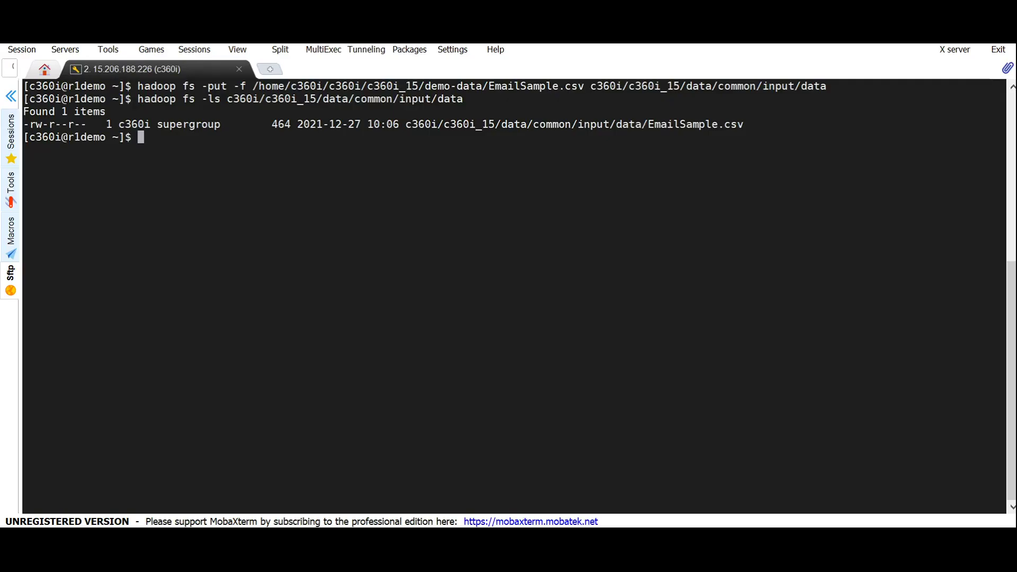
right_click(352, 233)
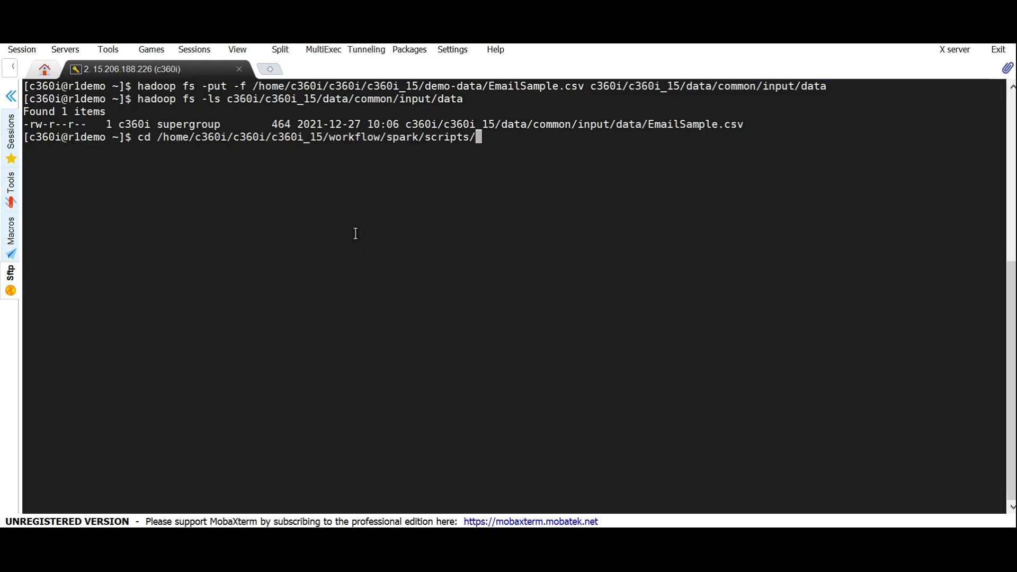
key(Return)
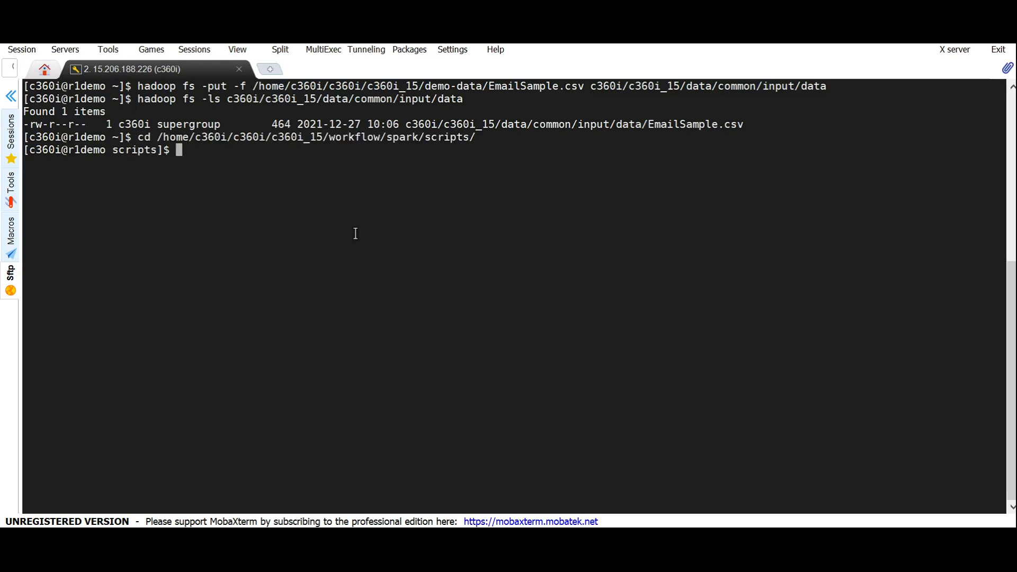
Copy the workflow command from the notes and run sh run_workflow.sh c360i-workflow.xml false true in the terminal
key(alt+Tab)
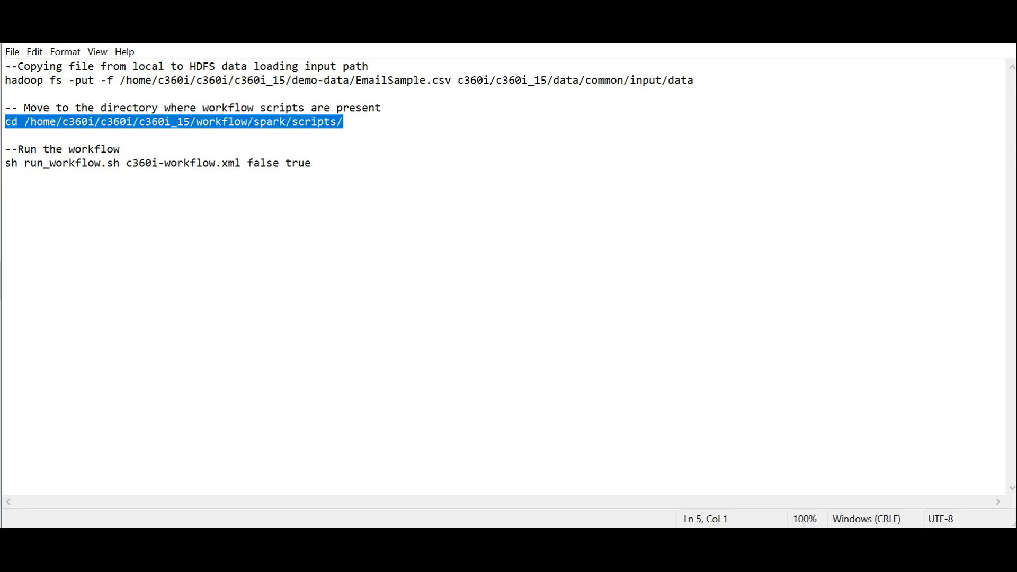
drag(311, 162, 5, 162)
key(ctrl+c)
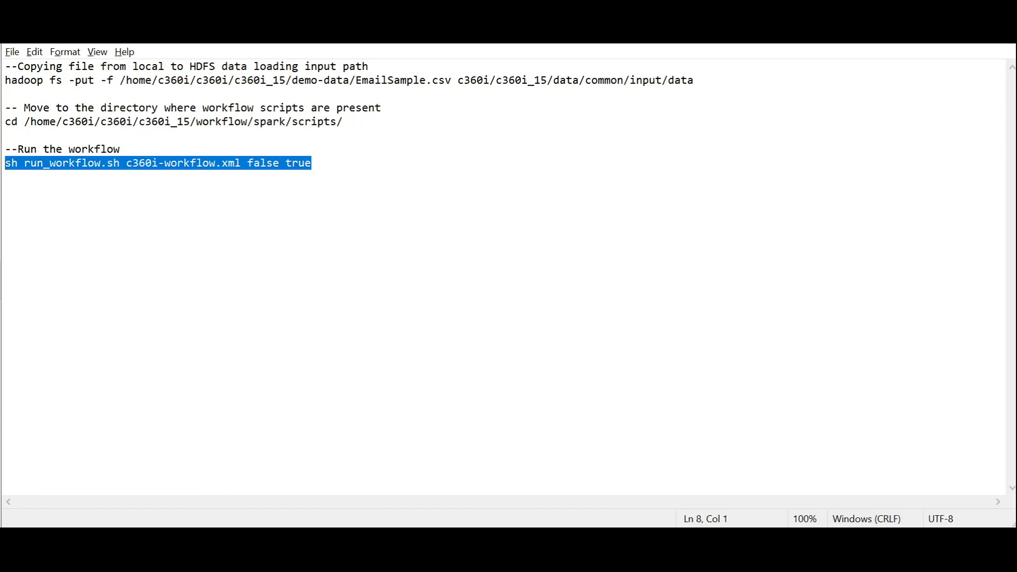
key(alt+Tab)
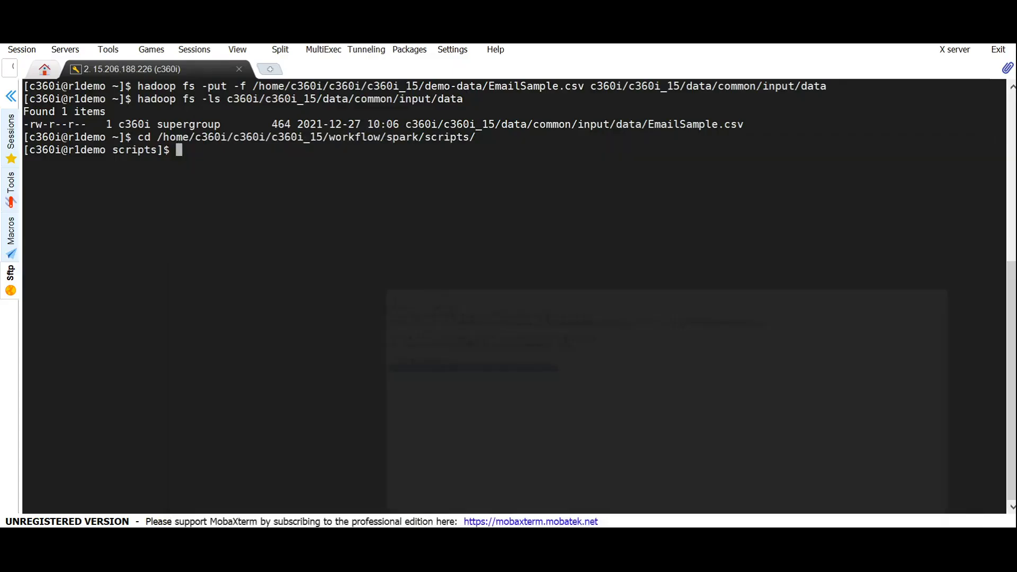
right_click(484, 223)
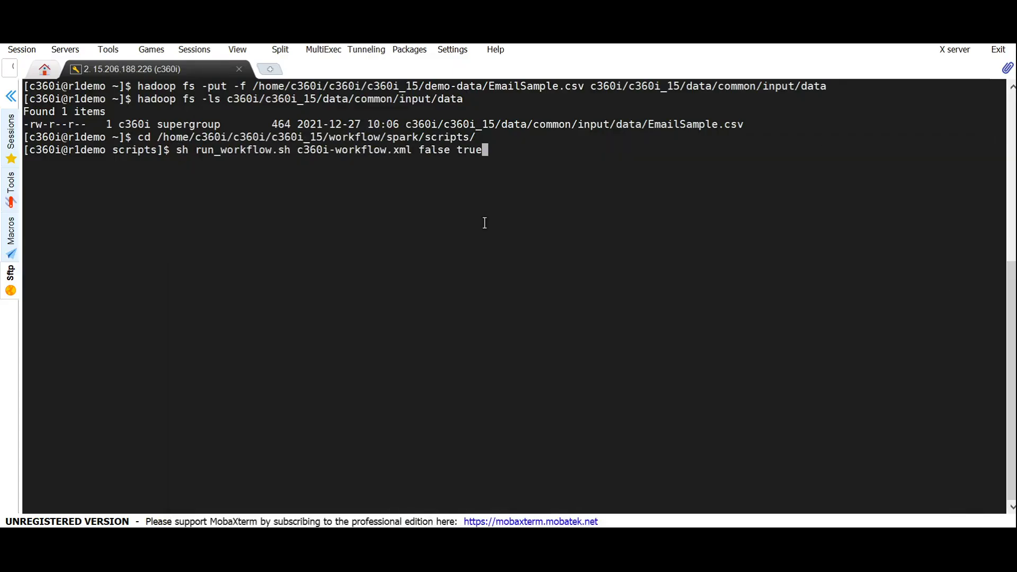
key(Return)
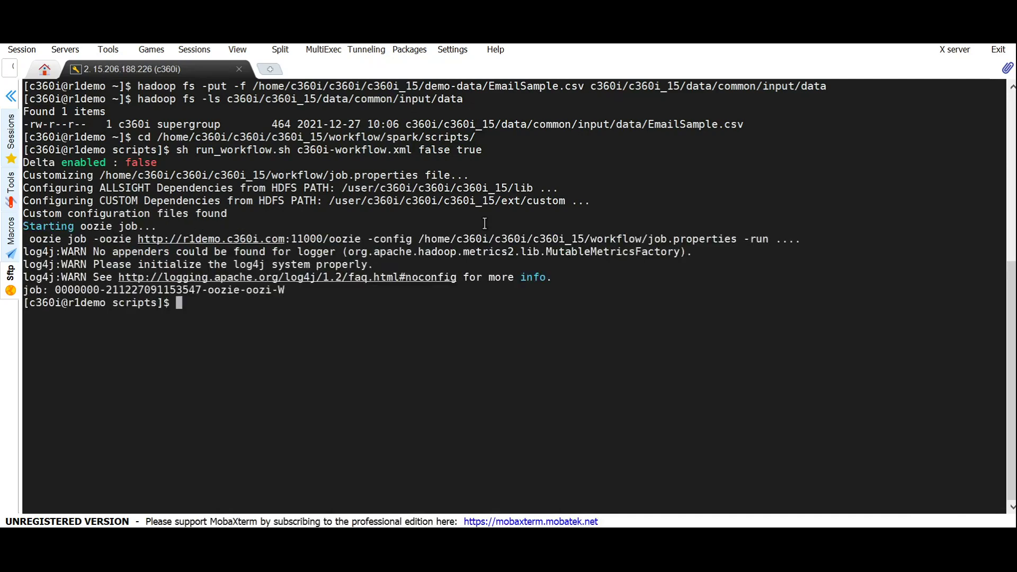
Highlight the submitted job's ID and check the workflow jobs in the Oozie Web Console, widening the Status column
double_click(225, 291)
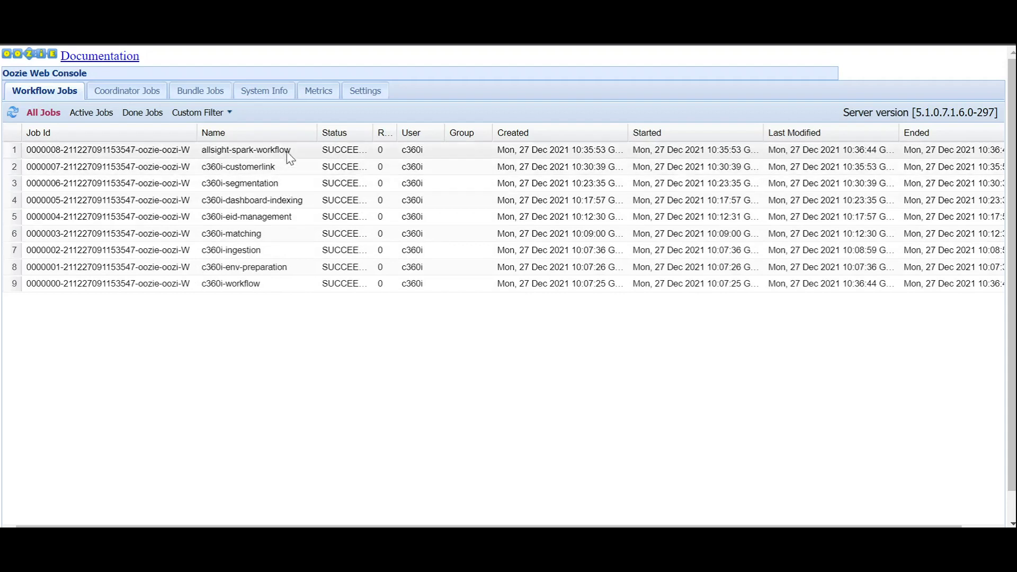
drag(375, 139, 400, 139)
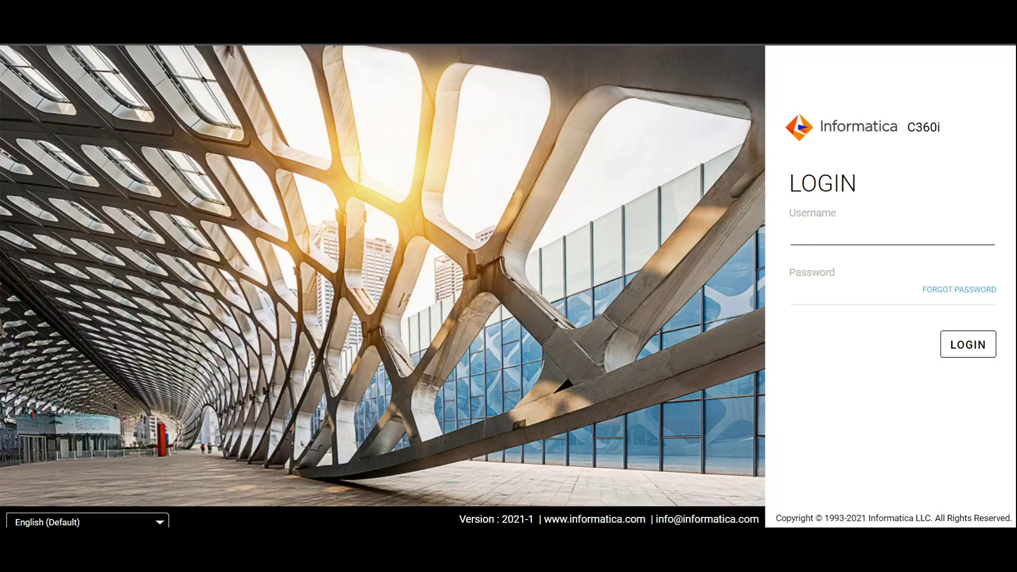
Log in to the C360i application as superadmin with the account password
text(superadmin)
key(Tab)
text(***)
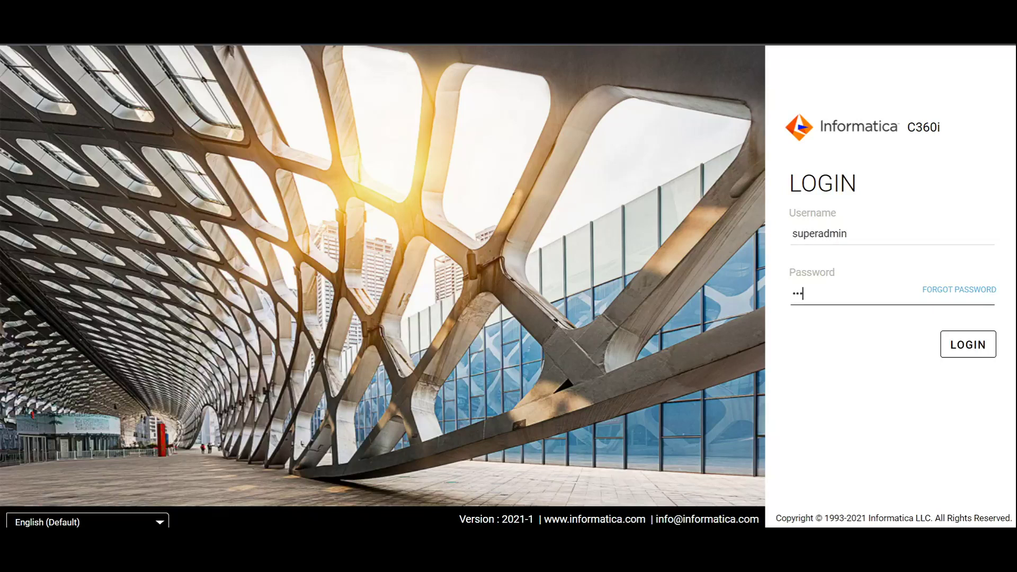
text(*********)
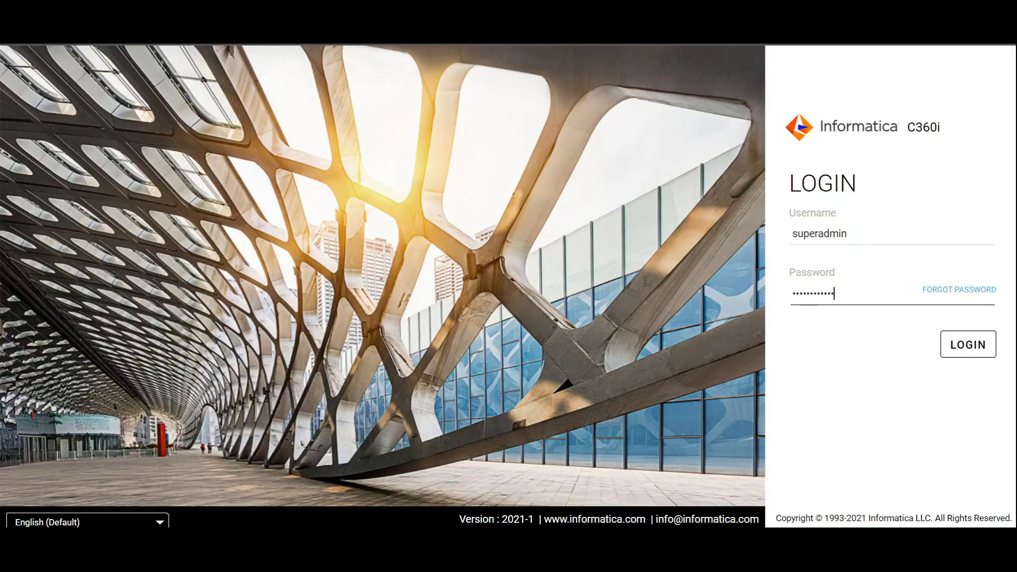